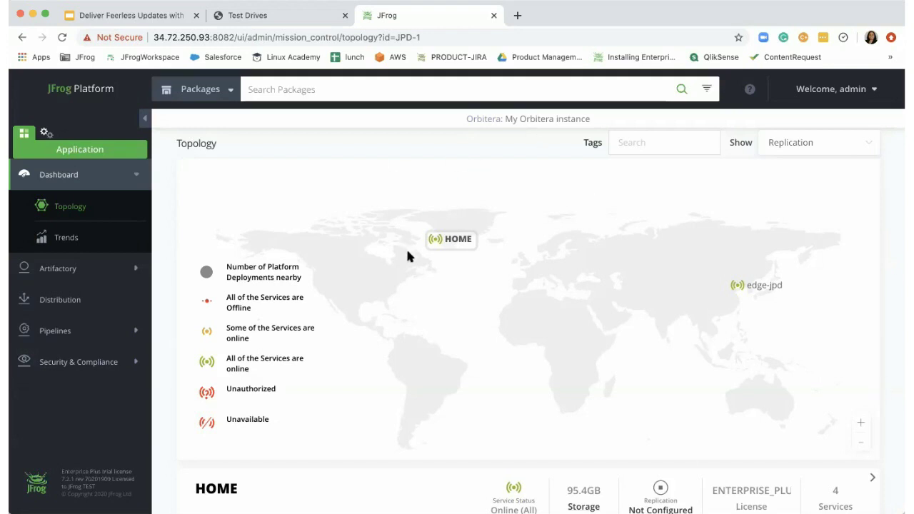
- Open the Artifact Repository Browser from the Artifactory section of the sidebar
scroll(429, 265, down, 1)
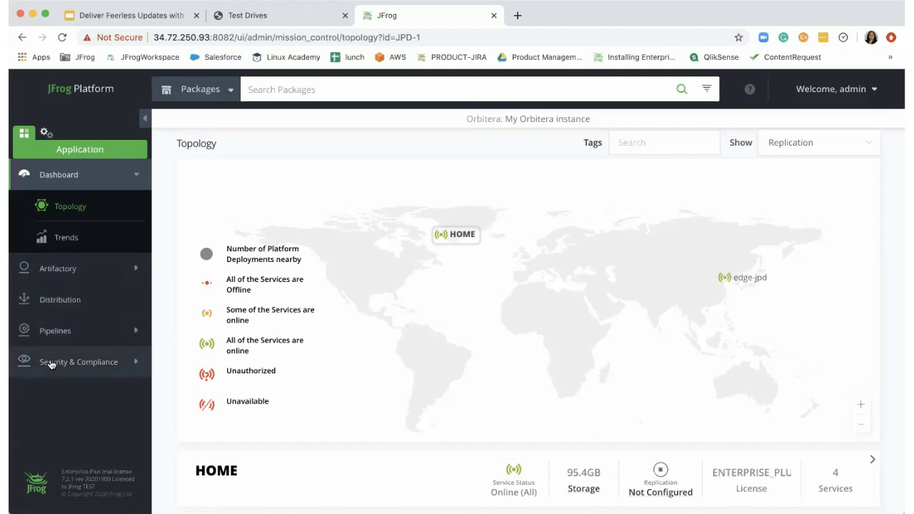
click(47, 276)
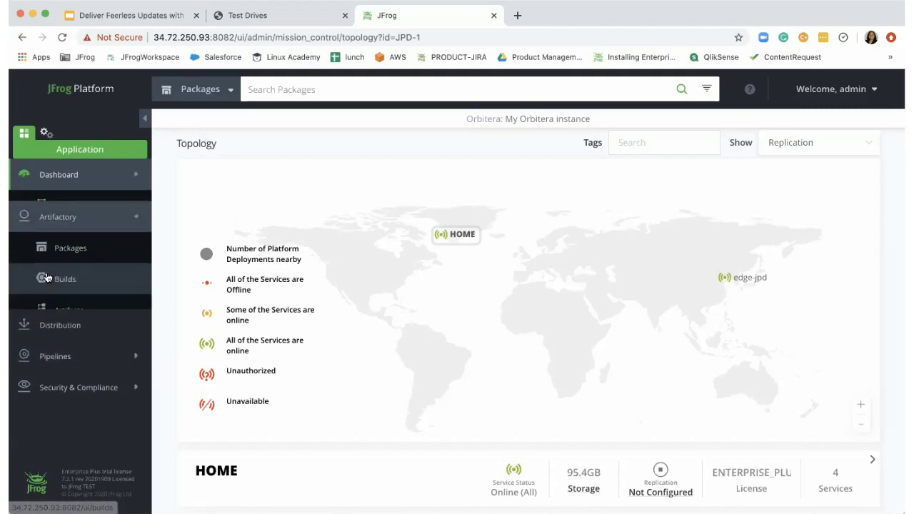
click(69, 302)
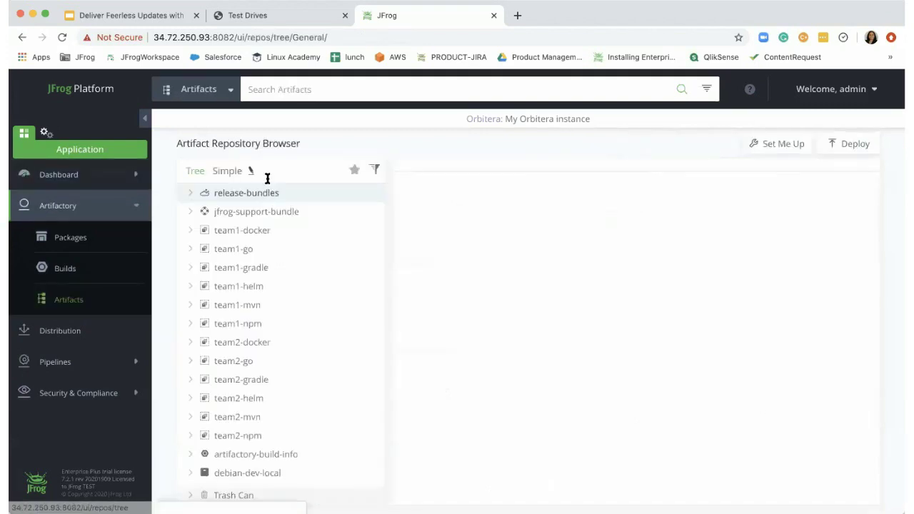
- Filter the repository tree by 'myapp', expand myapp-docker and myapp-helm, then go to Distribution
click(266, 173)
text(myapp)
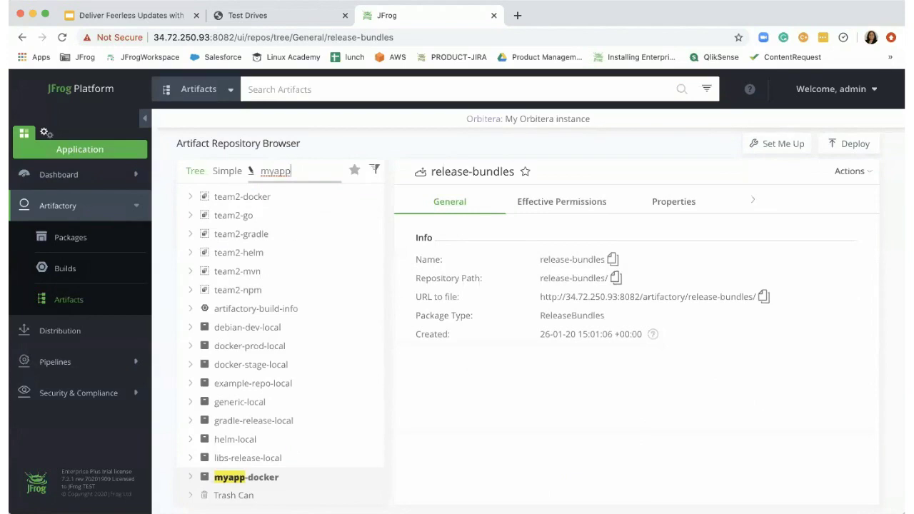
scroll(285, 363, down, 3)
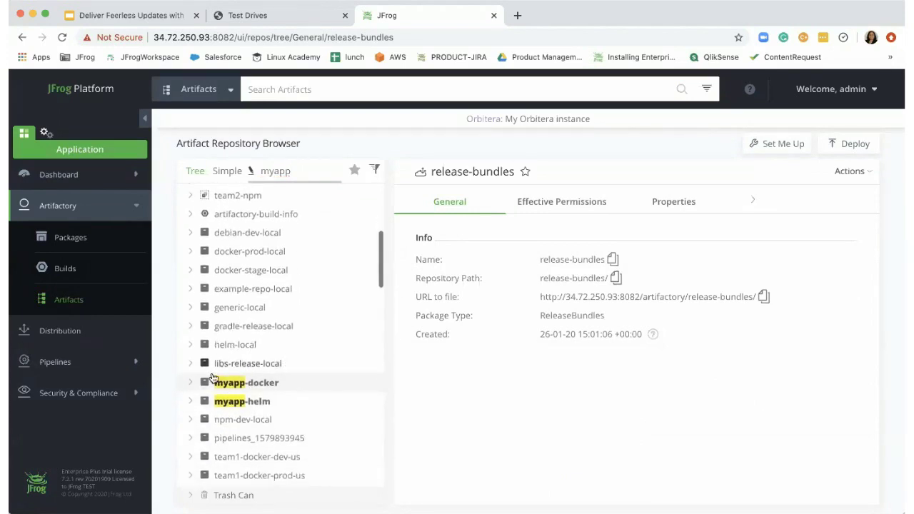
click(190, 383)
click(191, 422)
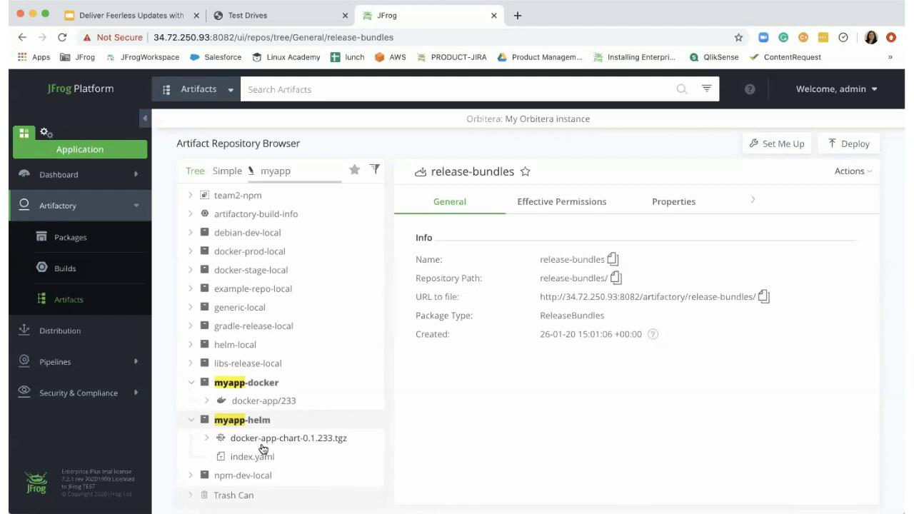
click(77, 341)
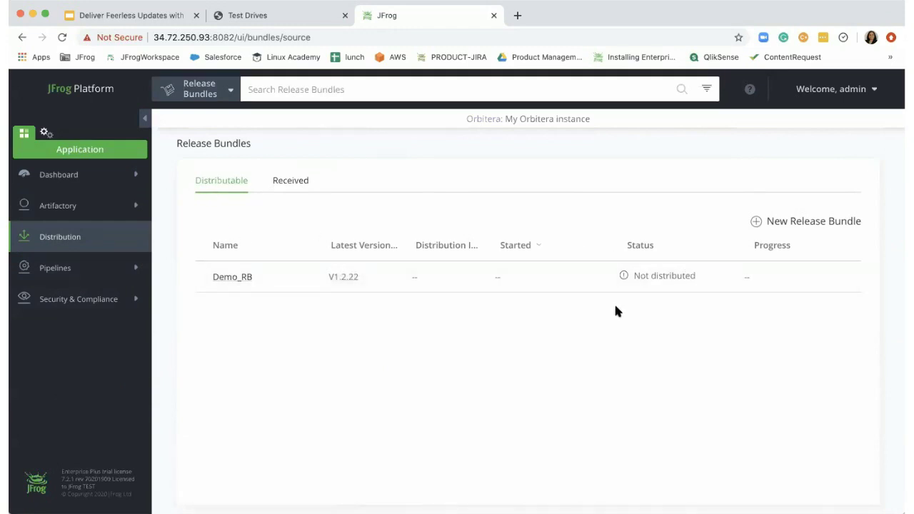
- Check the Received release bundles list, then go back to the Distributable bundles
click(304, 187)
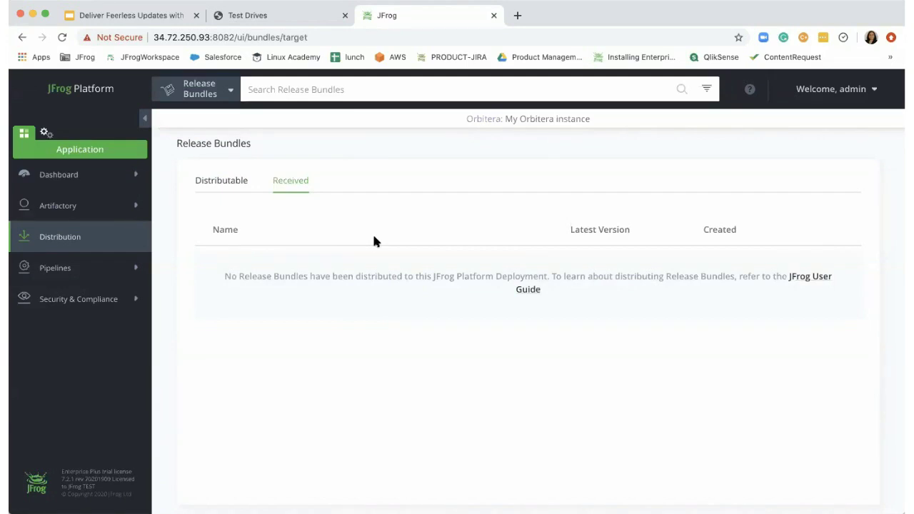
click(211, 185)
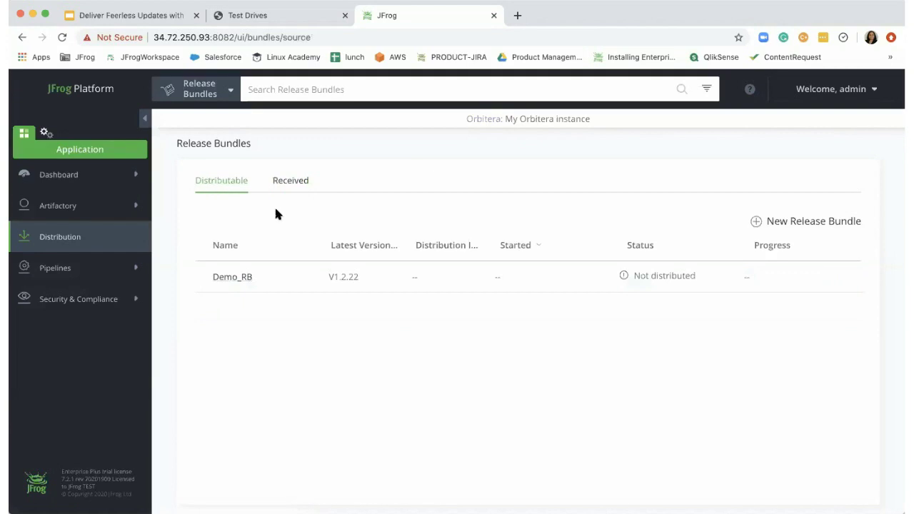
- Start a new release bundle named 'sample', version 1.0, with description 'myapp release 1.0'
click(757, 222)
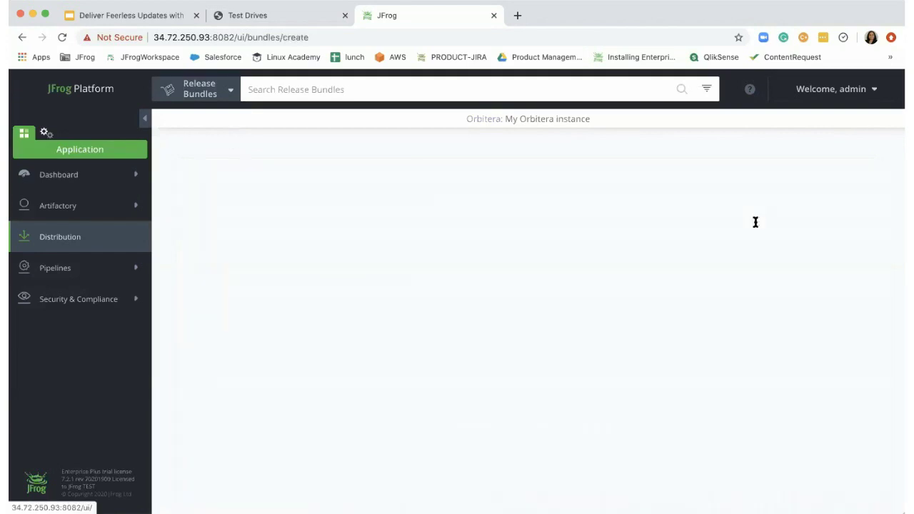
click(369, 226)
text(sample)
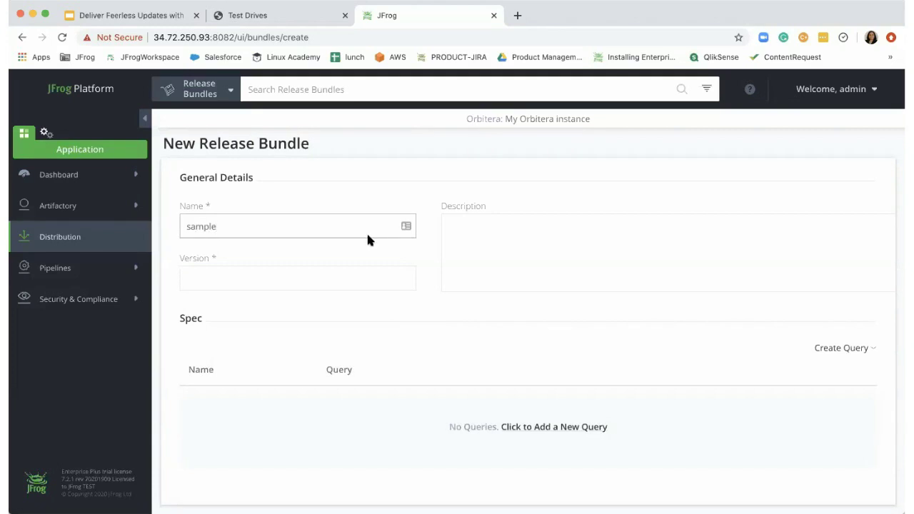
click(342, 277)
text(1.0)
click(485, 229)
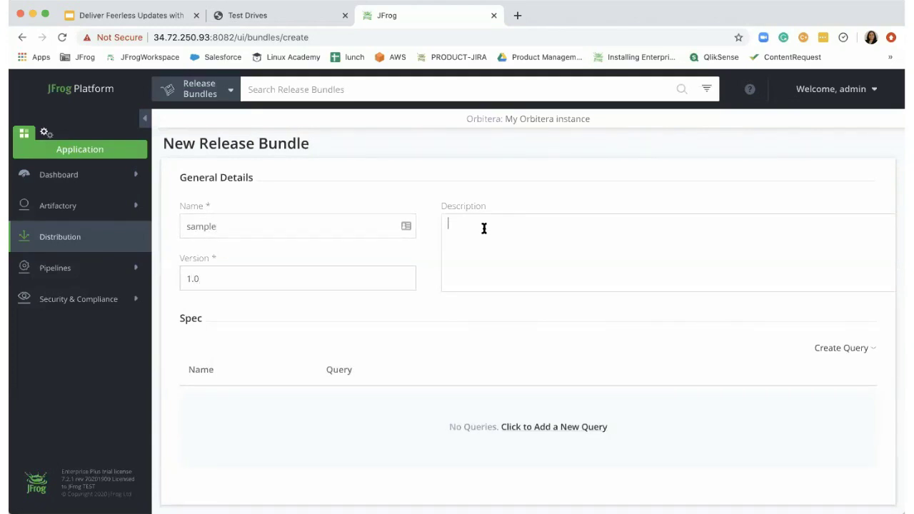
text(my)
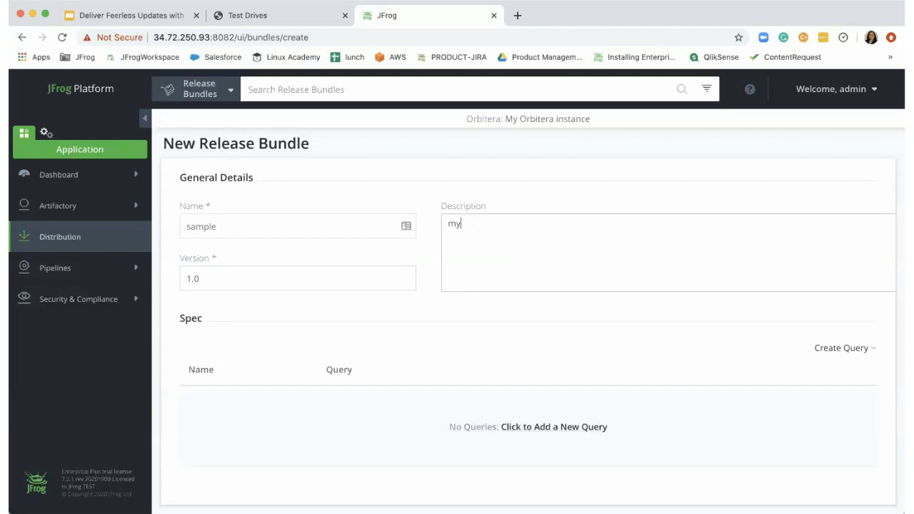
text(app release 1.0)
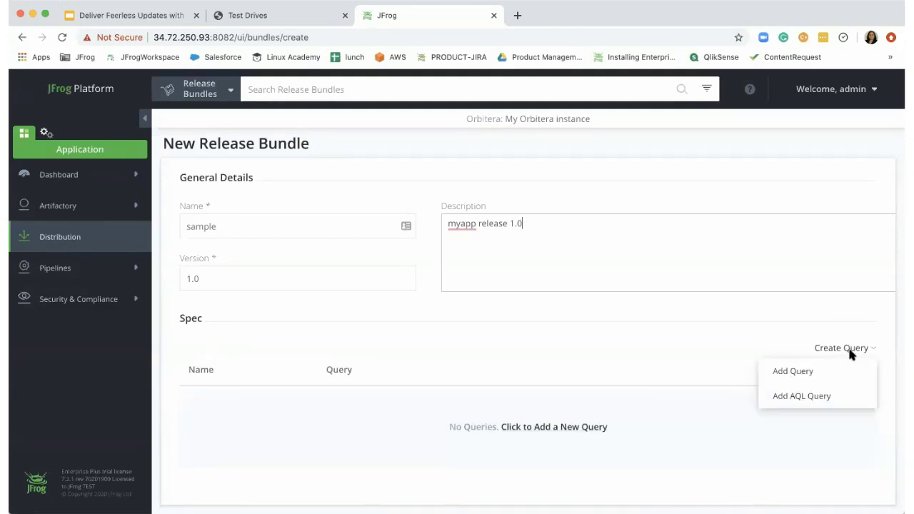
mouse_move(871, 355)
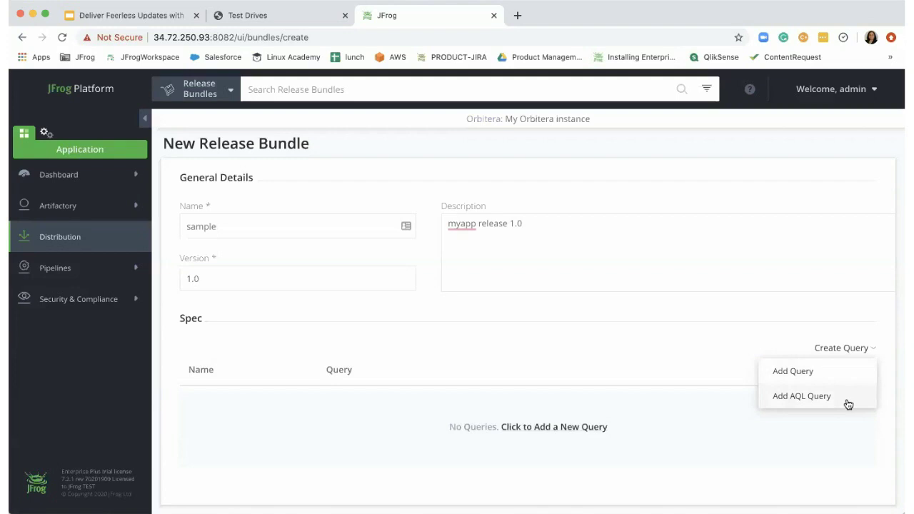
- Abandon an AQL query and bring up the standard Add Query form instead
click(802, 398)
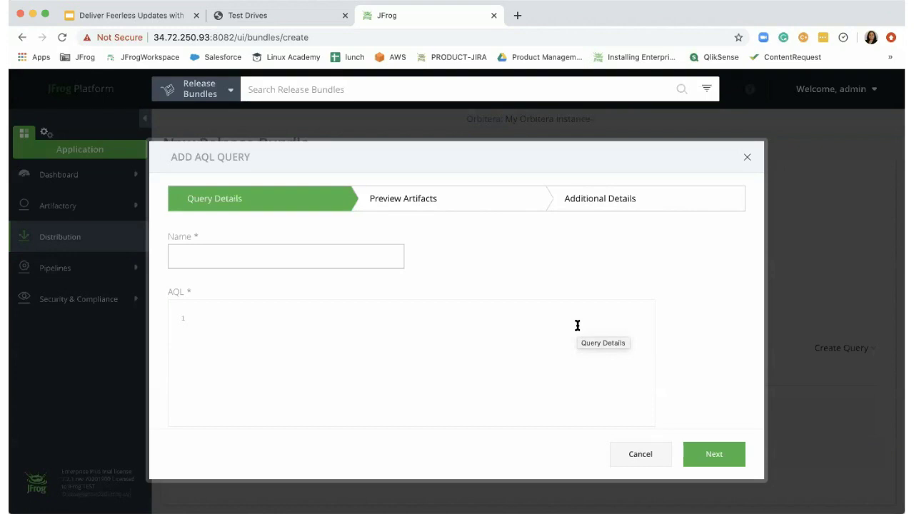
click(640, 454)
click(854, 349)
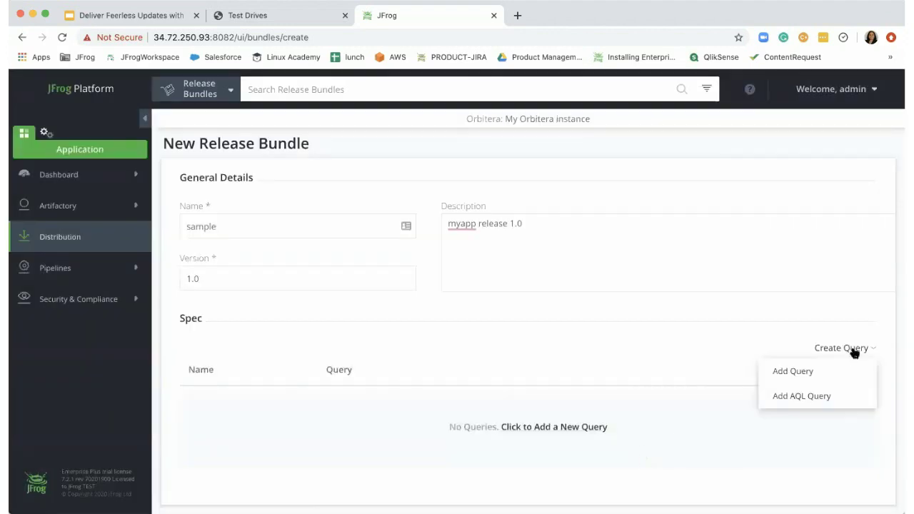
click(792, 373)
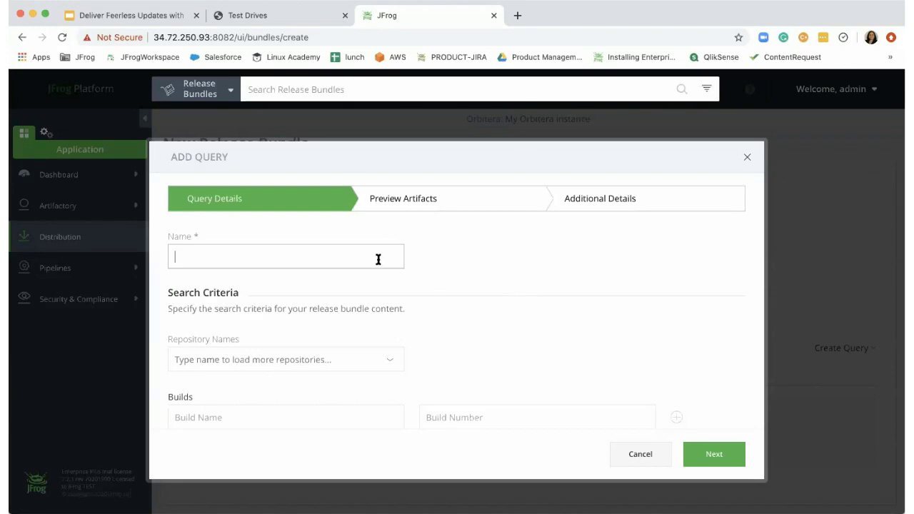
- Name the query q1, select the myapp-docker repository, and preview its 15 matching artifacts
text(q1)
click(306, 357)
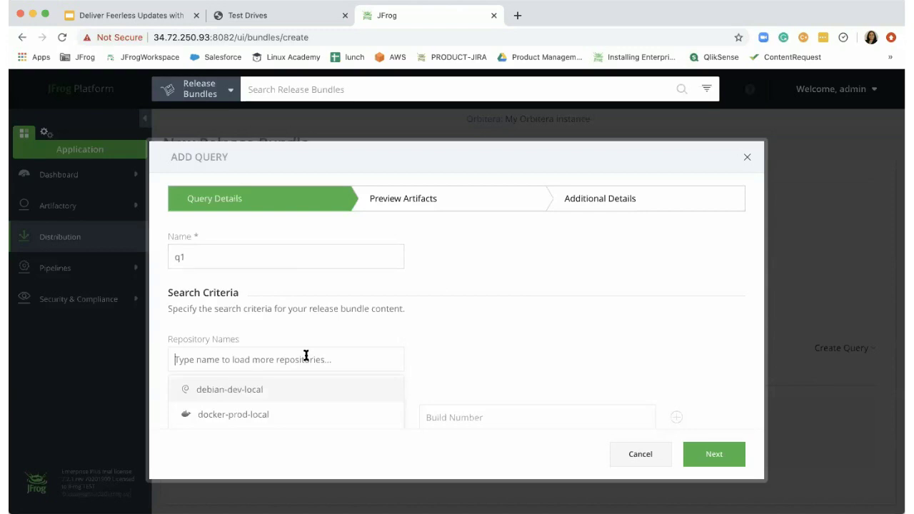
text(myapp)
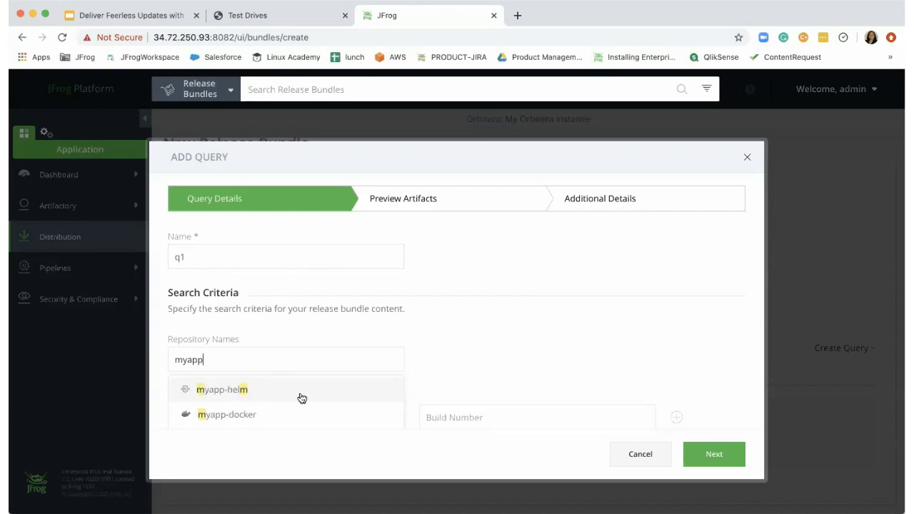
click(279, 417)
click(454, 345)
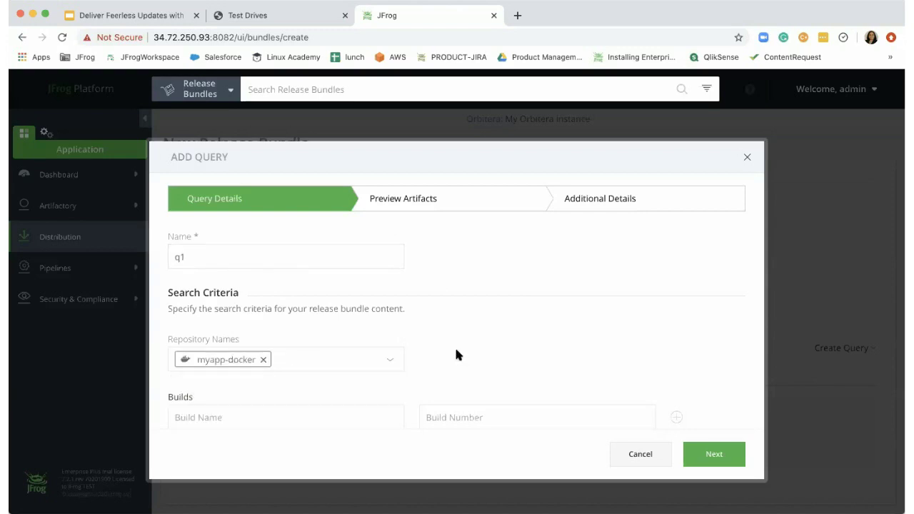
scroll(508, 361, down, 5)
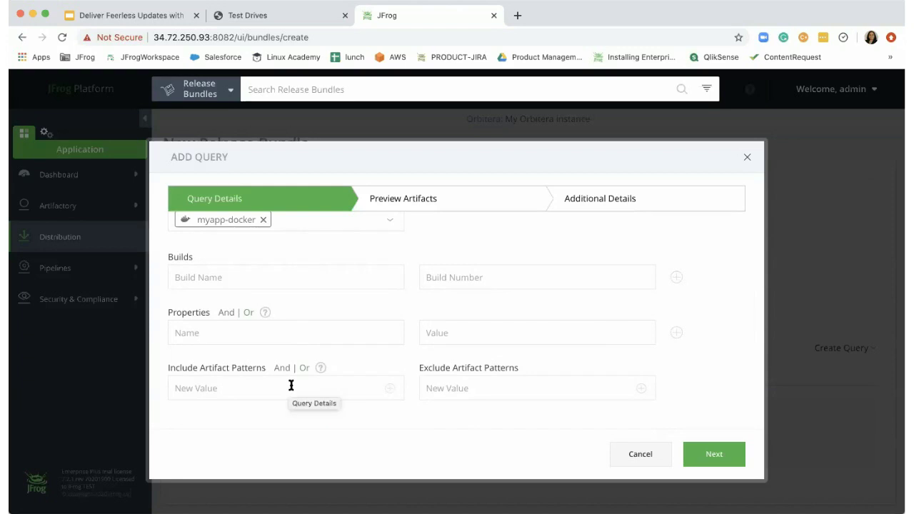
click(704, 448)
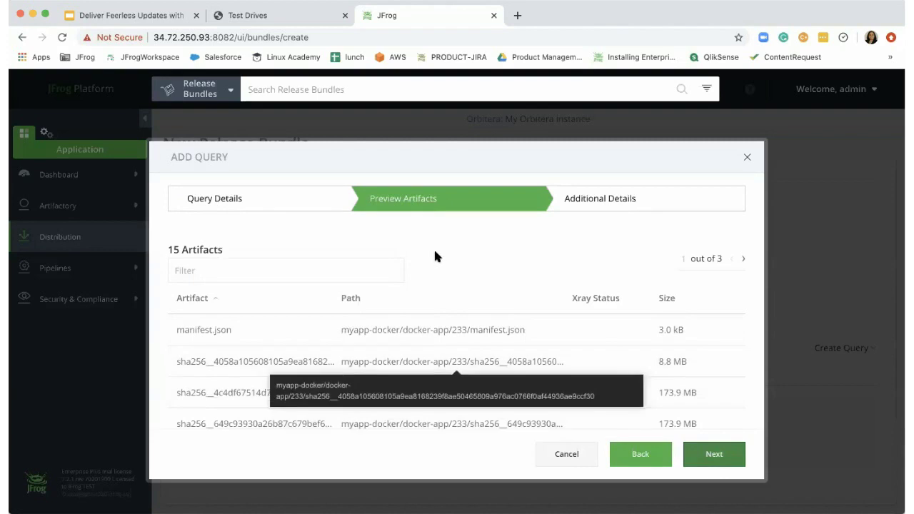
scroll(449, 379, down, 1)
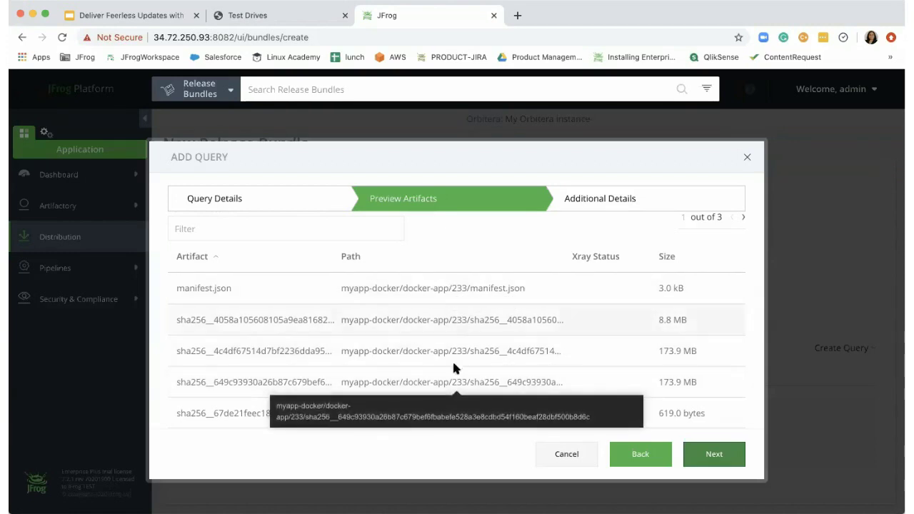
click(712, 454)
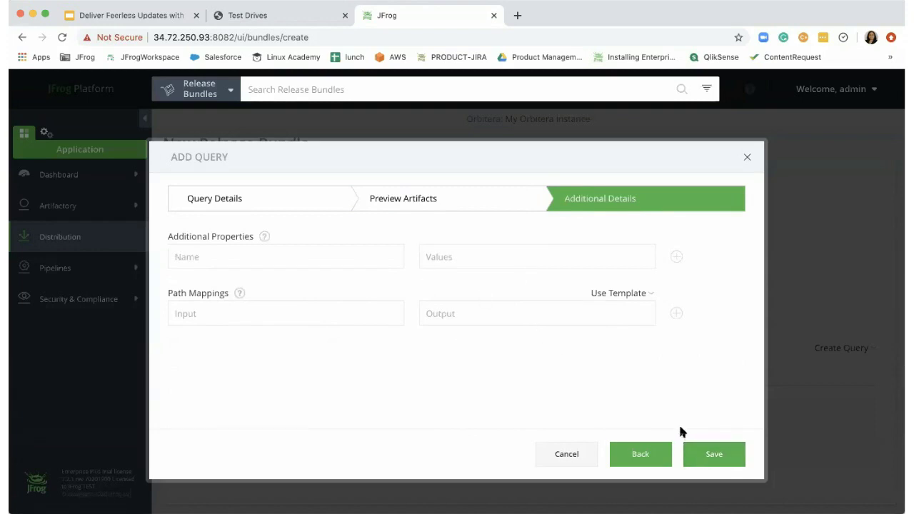
- Save query q1 and start a second standard query named q2
click(714, 455)
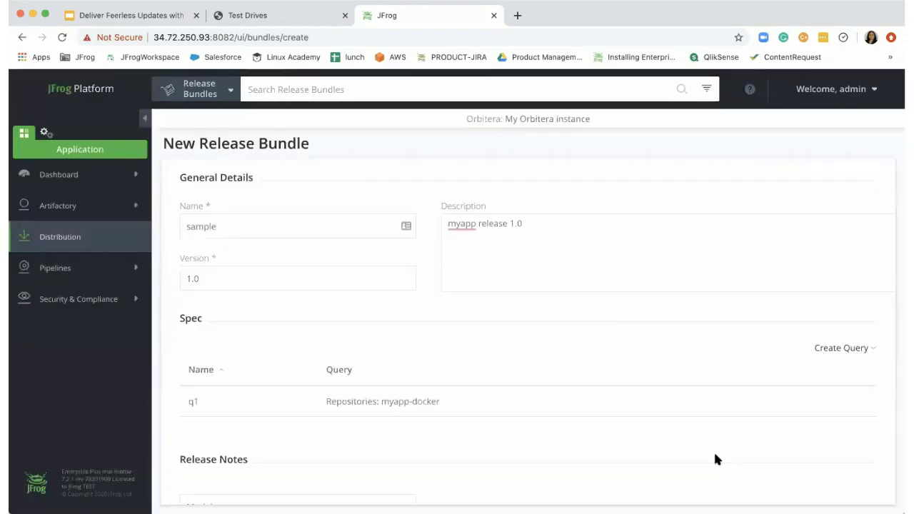
click(865, 347)
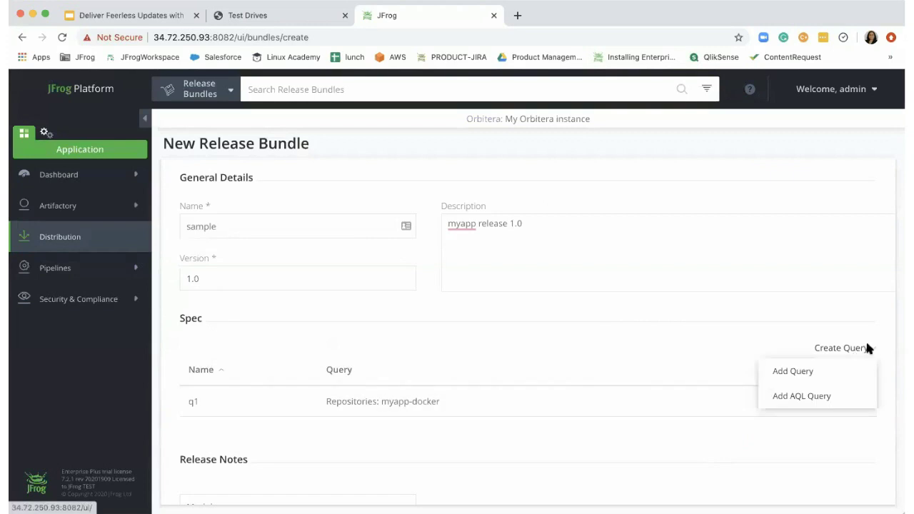
click(854, 371)
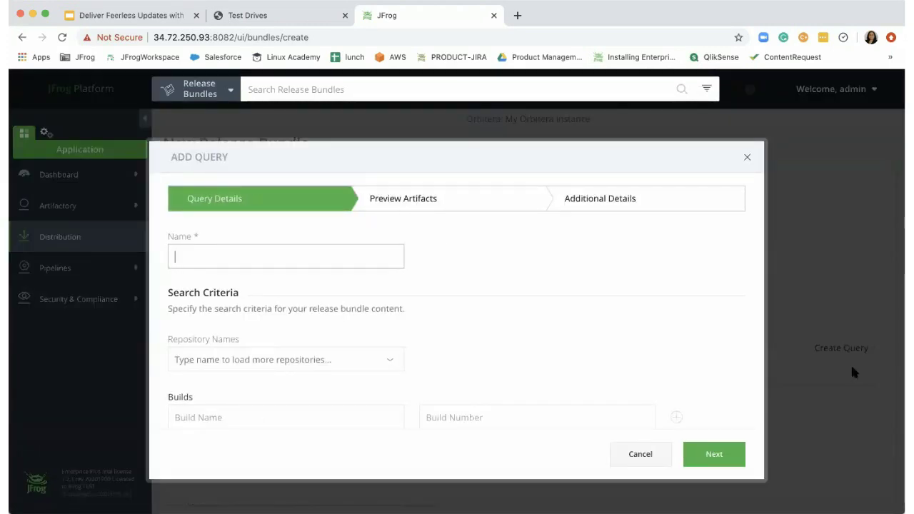
text(q2)
- Point q2 at the myapp-helm repository, preview its single chart artifact, and save it
click(358, 360)
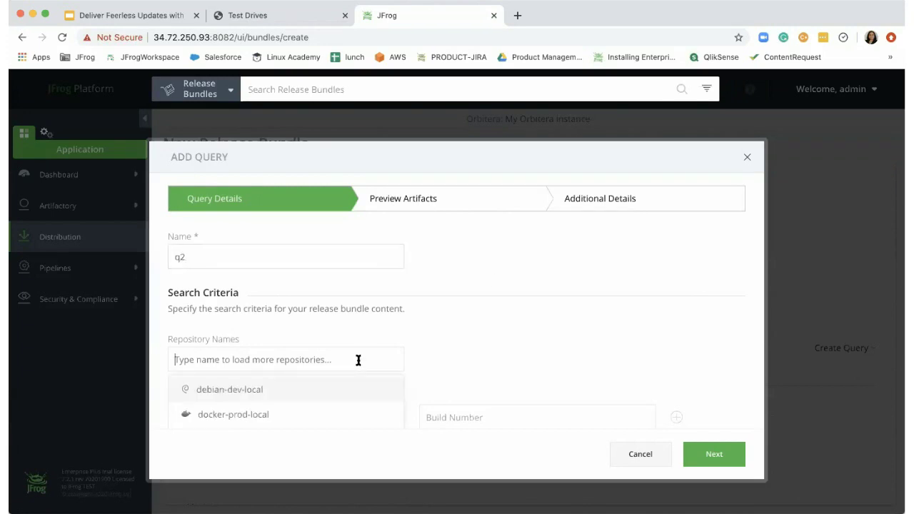
text(my)
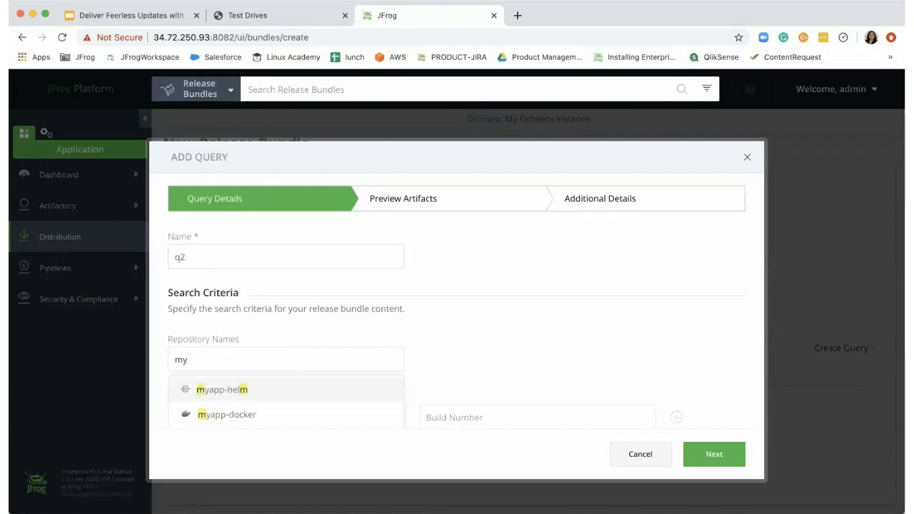
click(316, 394)
click(482, 364)
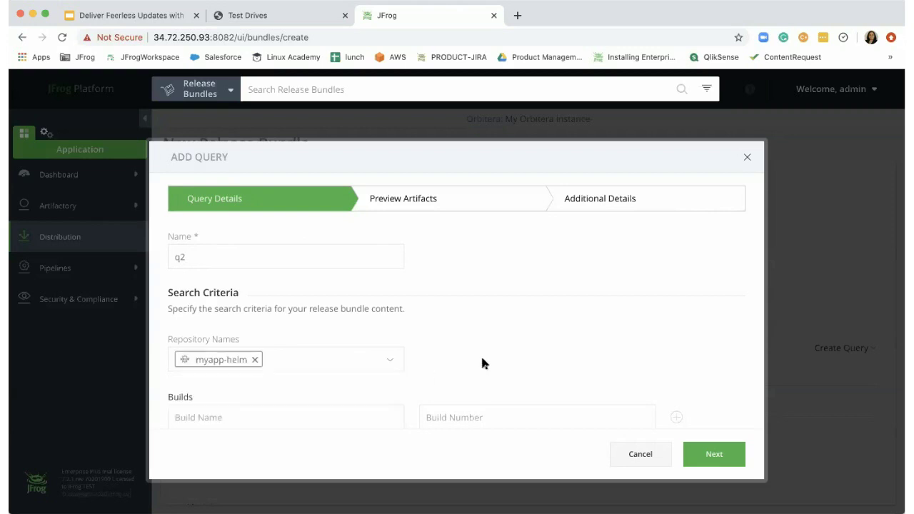
scroll(513, 364, down, 5)
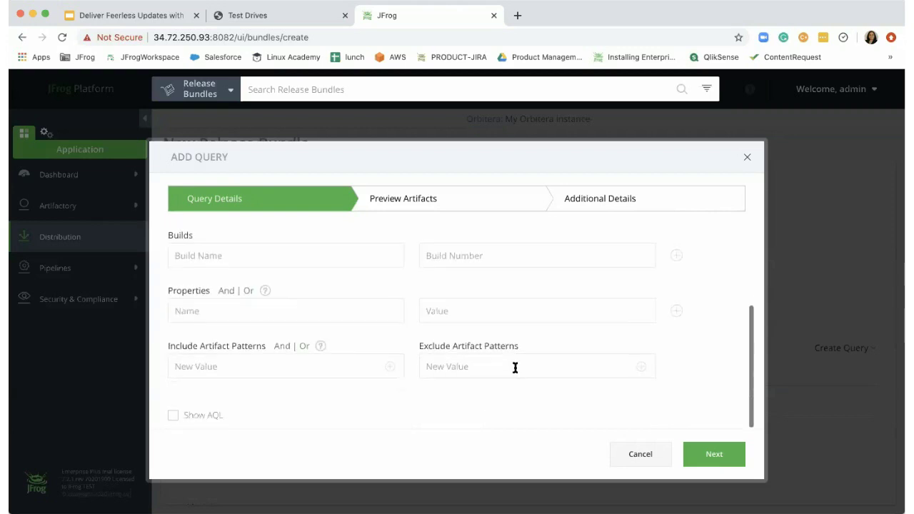
click(710, 450)
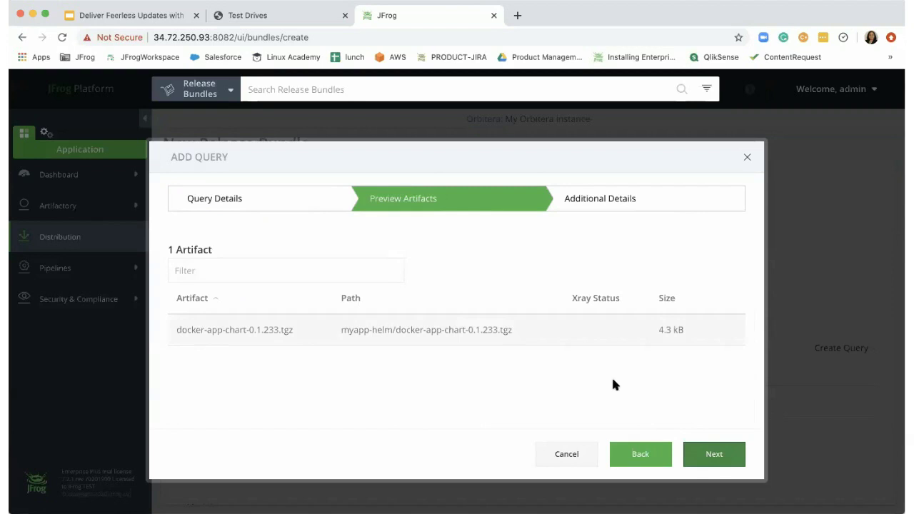
click(712, 454)
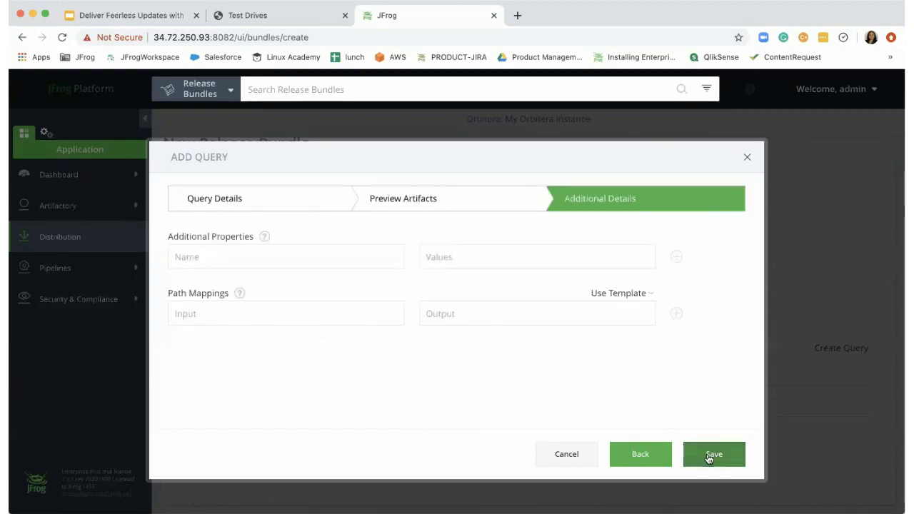
click(709, 458)
- Enter 'release notes' as the bundle's release notes and create bundle sample 1.0
scroll(725, 445, down, 2)
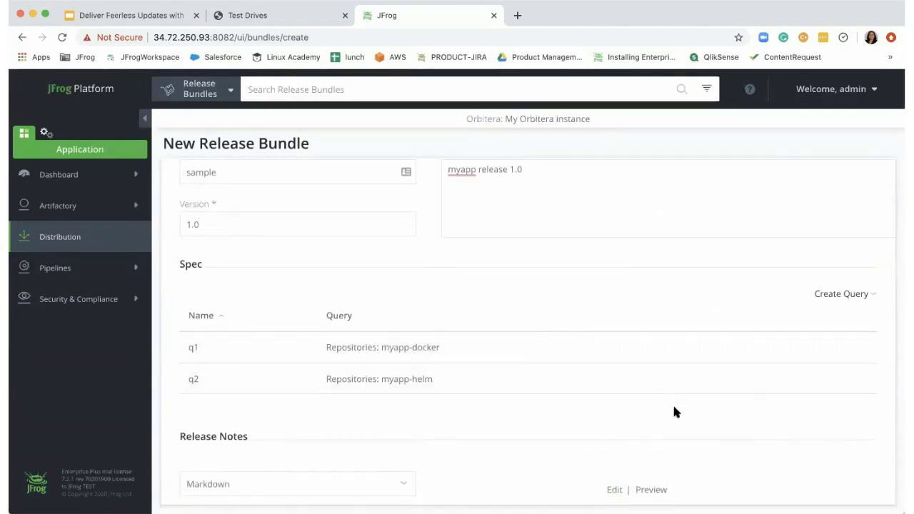
scroll(673, 406, down, 3)
click(319, 438)
text(release notes)
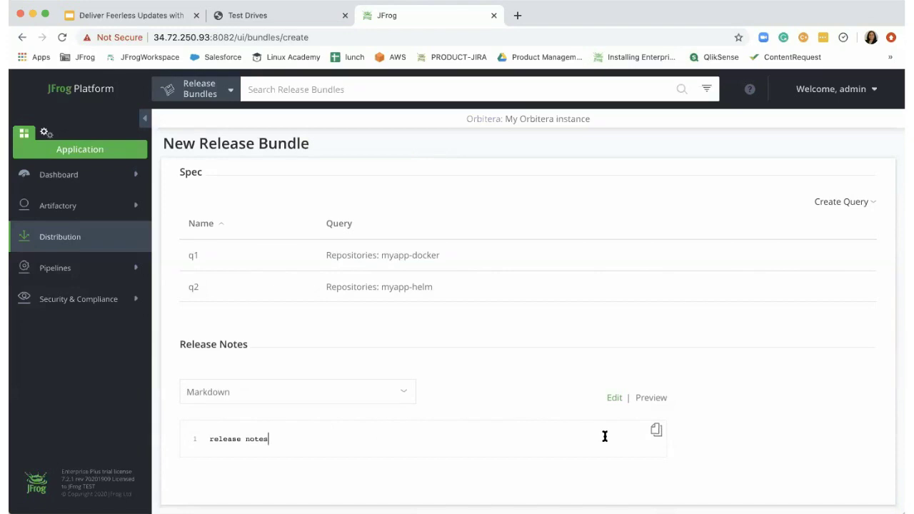
scroll(707, 422, down, 2)
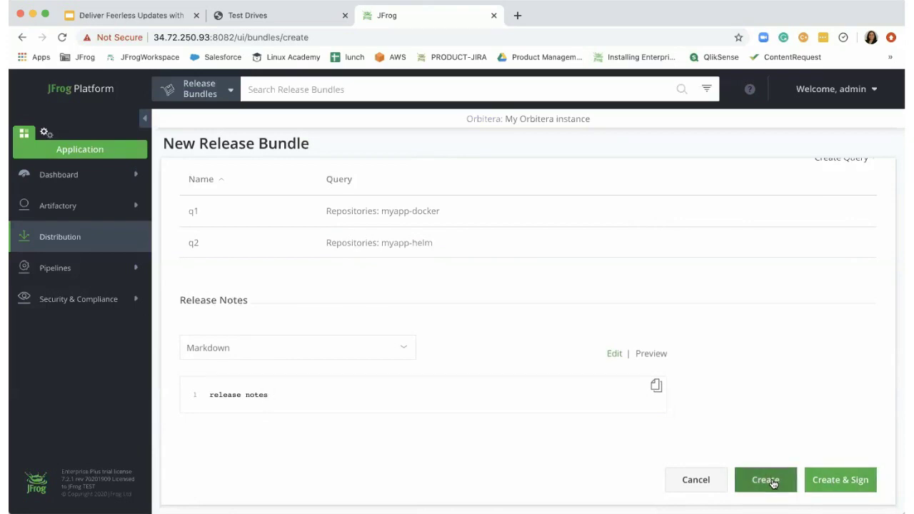
click(766, 480)
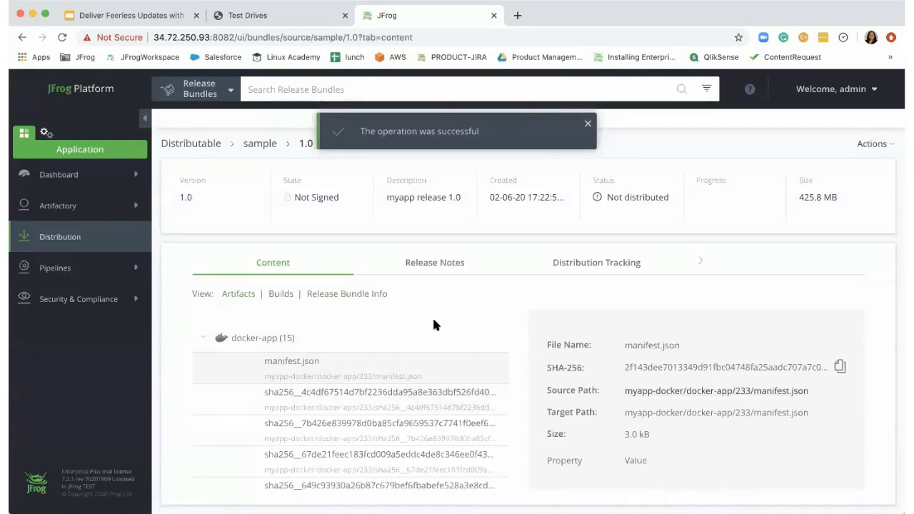
click(447, 269)
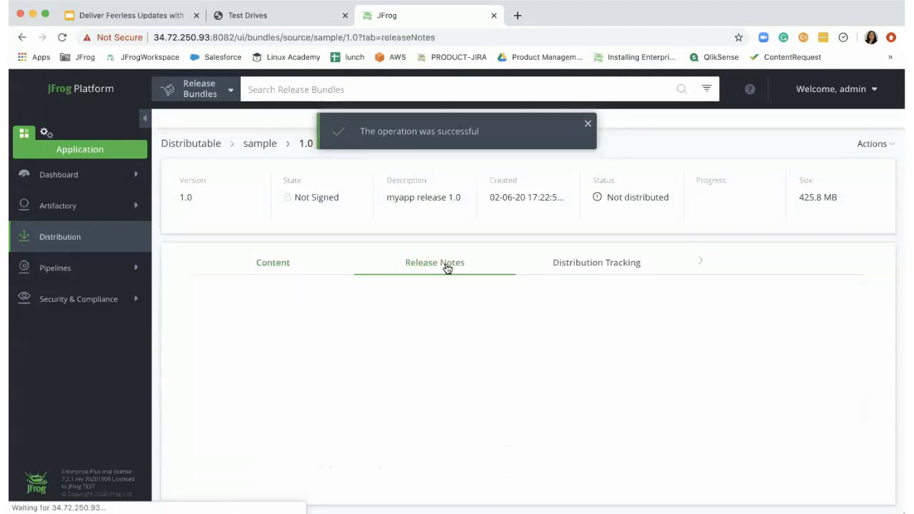
click(575, 264)
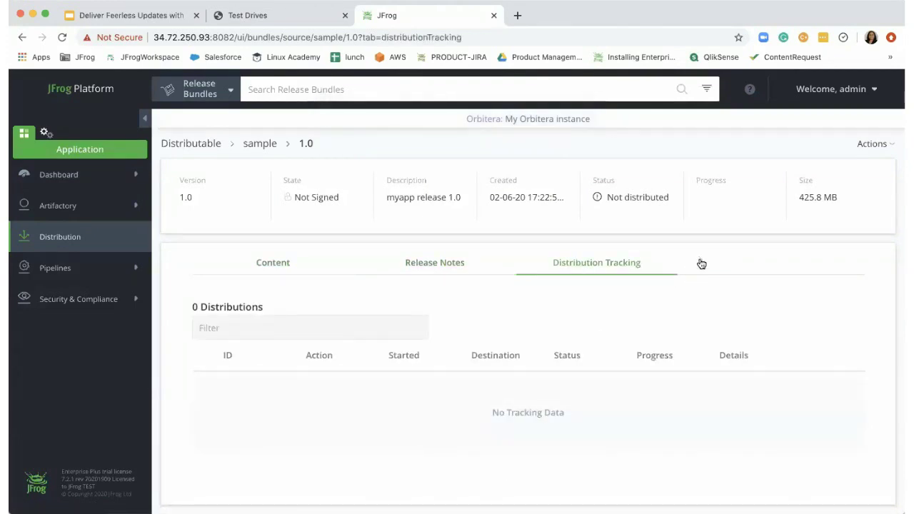
click(701, 263)
click(656, 269)
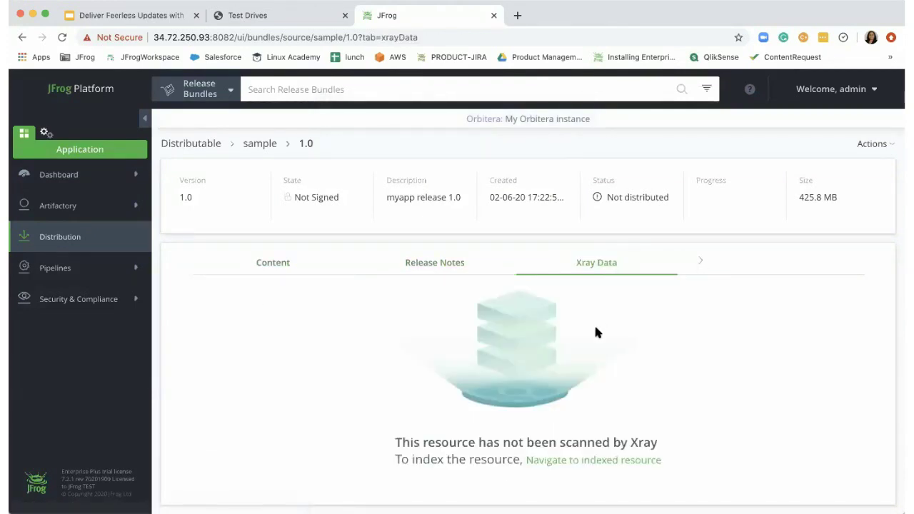
click(287, 270)
scroll(382, 434, down, 2)
scroll(382, 434, down, 5)
scroll(383, 433, up, 8)
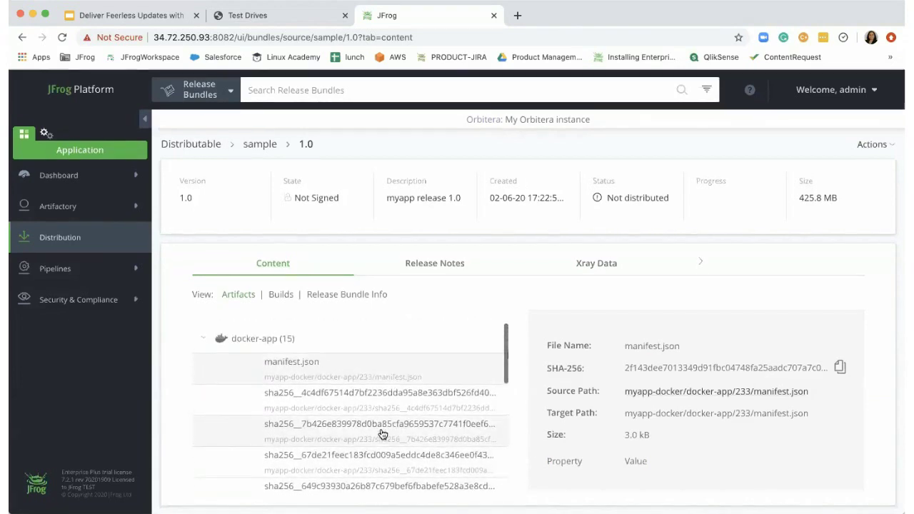
- Sign version 1.0 of the sample release bundle and confirm the signing
click(890, 147)
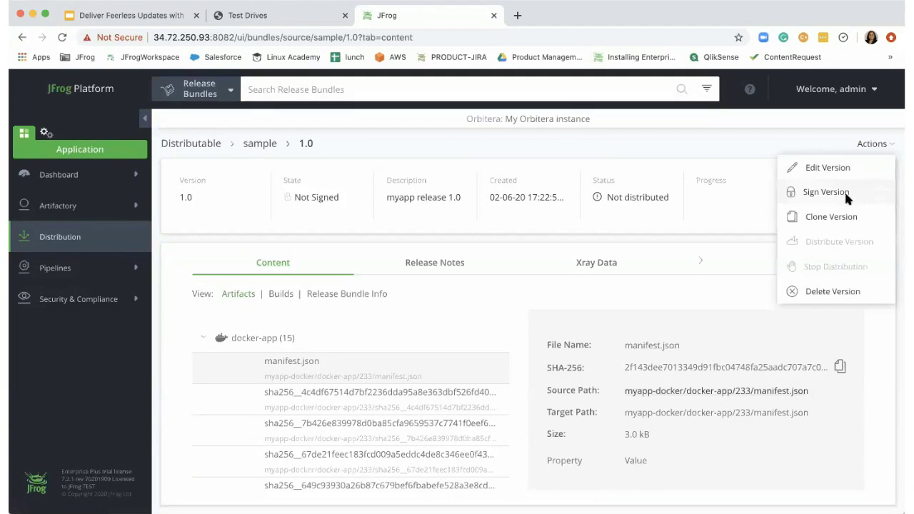
click(844, 192)
click(613, 292)
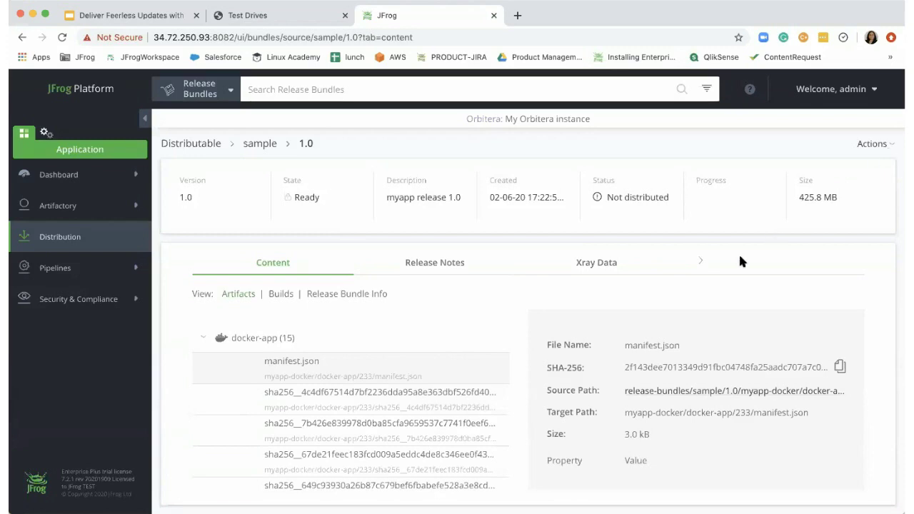
click(608, 270)
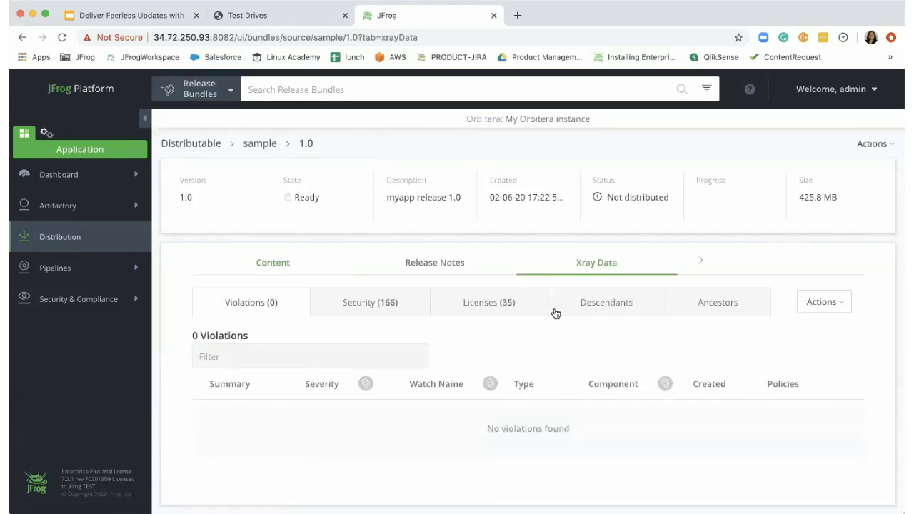
click(379, 310)
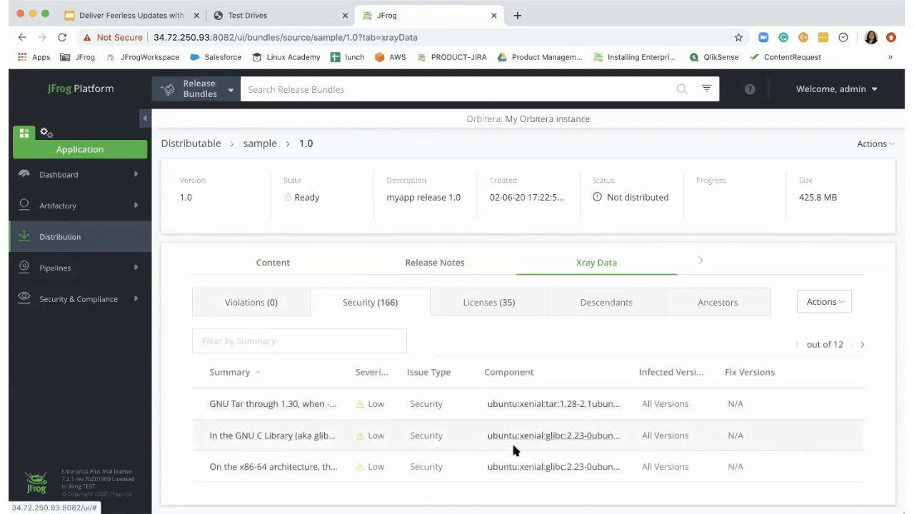
click(512, 304)
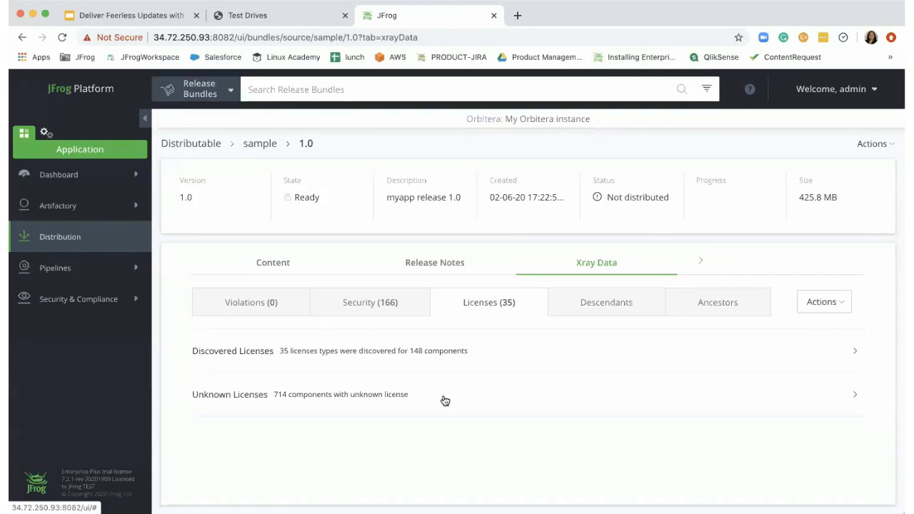
click(290, 266)
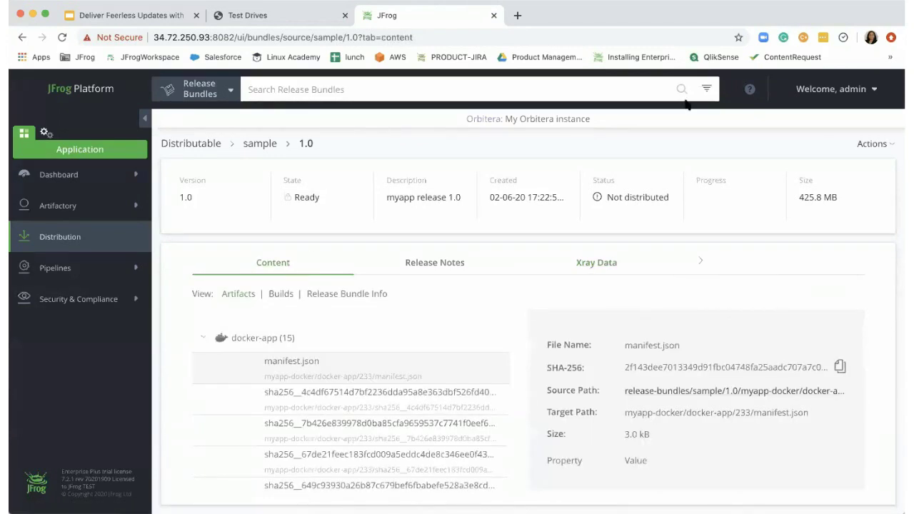
- Distribute sample 1.0 with edge-jpd as its included destination
click(890, 145)
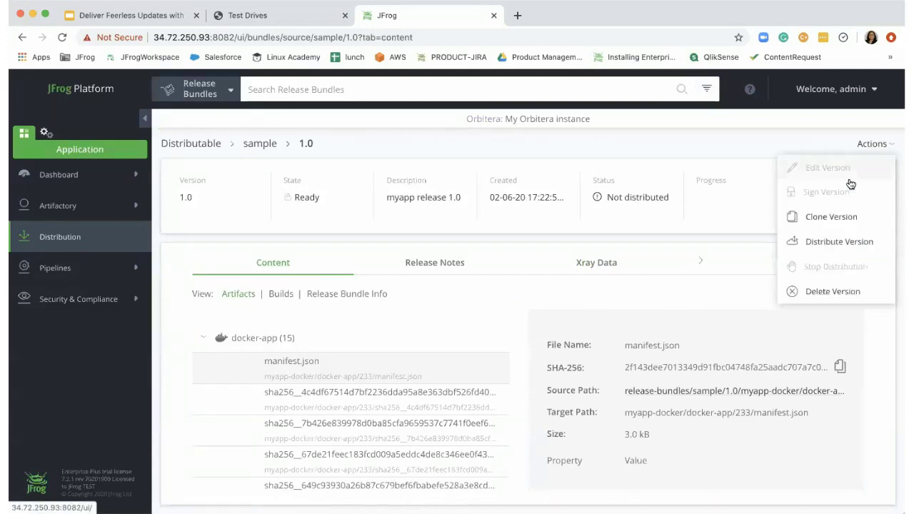
click(818, 238)
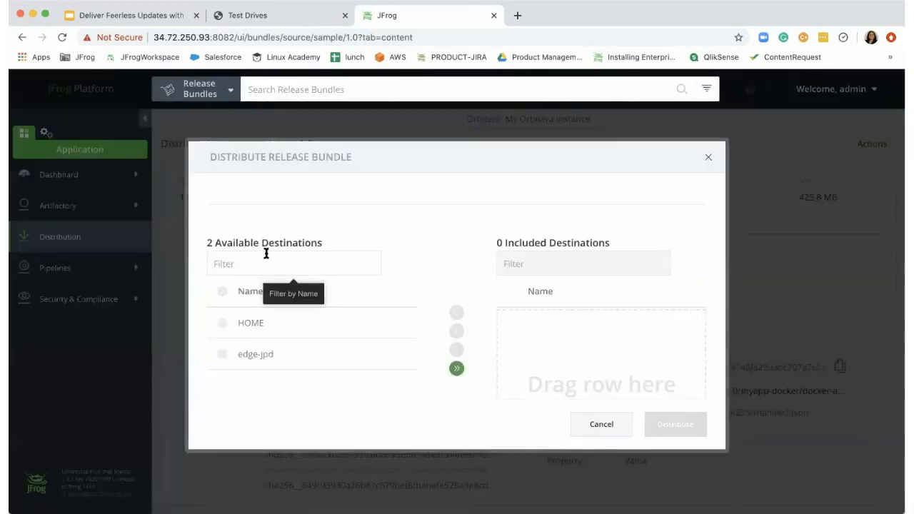
click(294, 355)
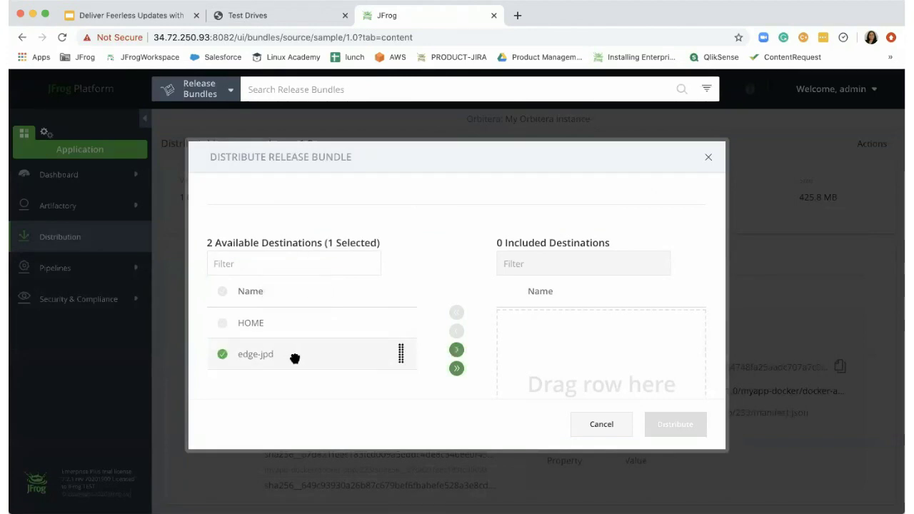
click(456, 350)
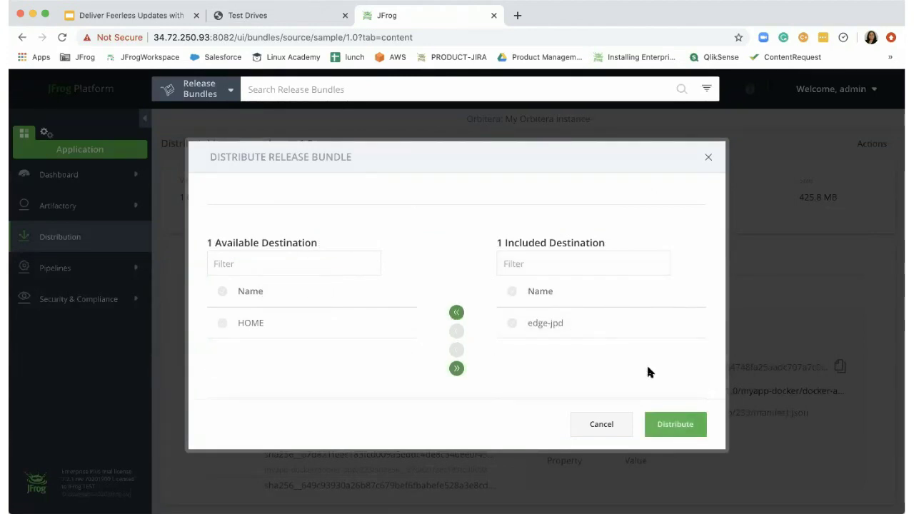
click(675, 424)
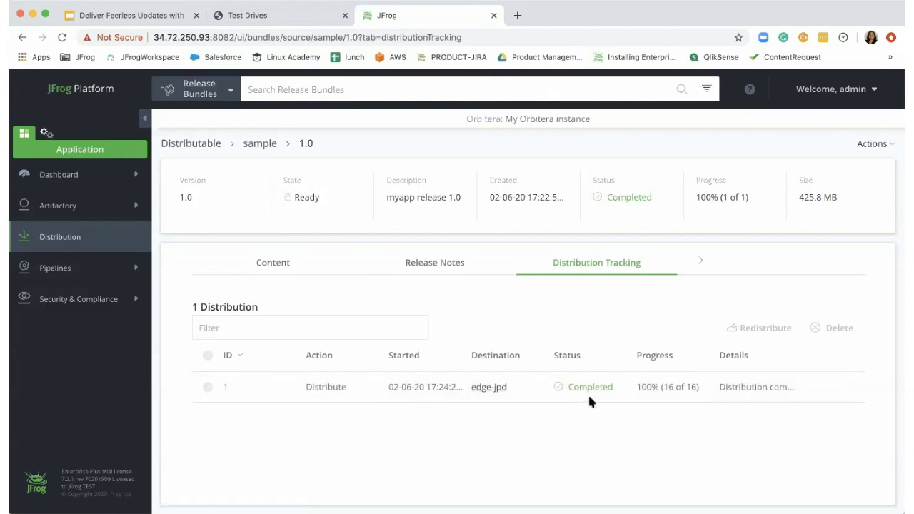
- Open the edge-jpd node and sign in with the administrator account to view bundle sample 1.0
click(493, 388)
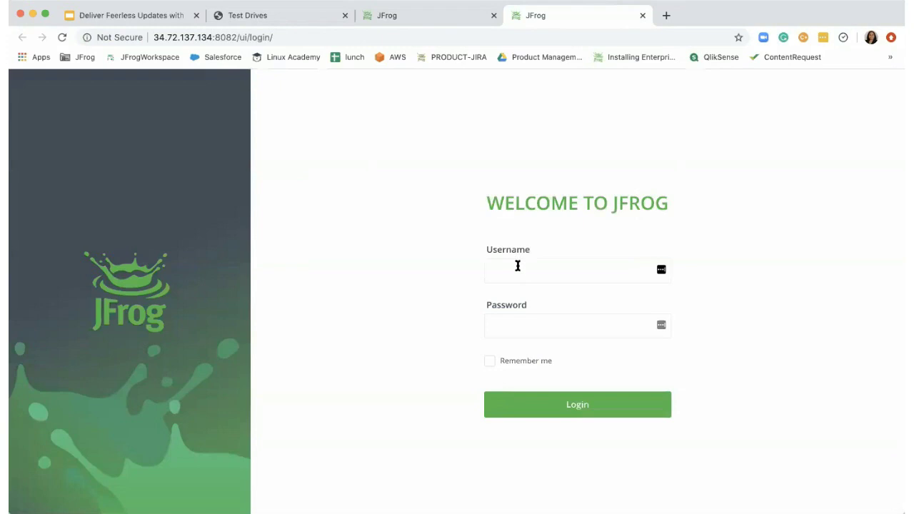
click(519, 268)
text(admin)
key(Tab)
key(super+v)
key(Return)
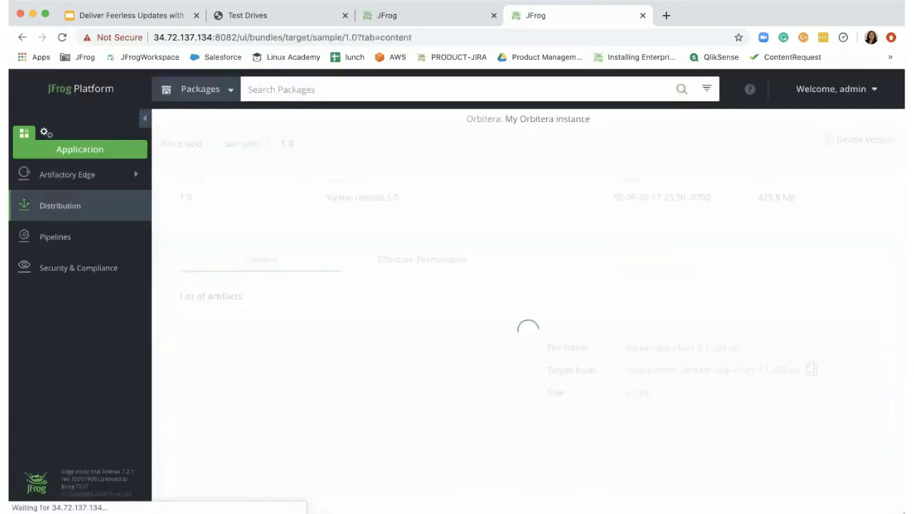
click(793, 166)
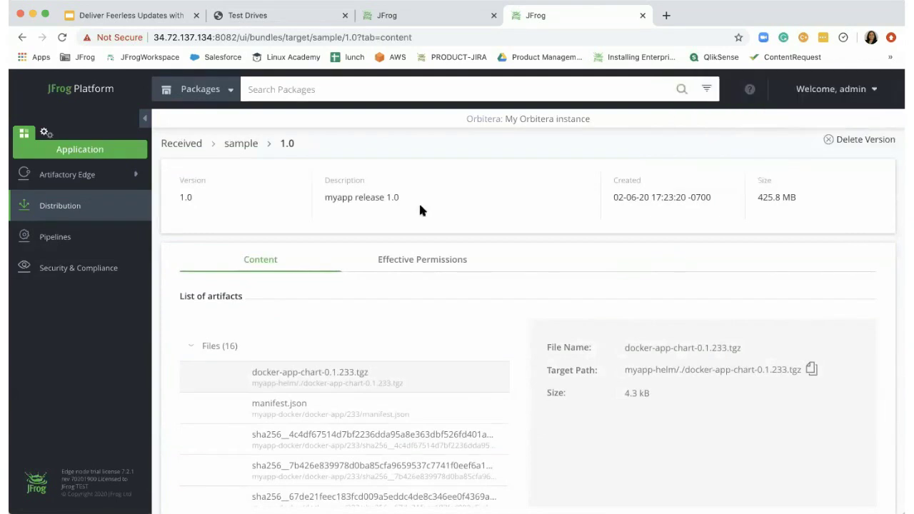